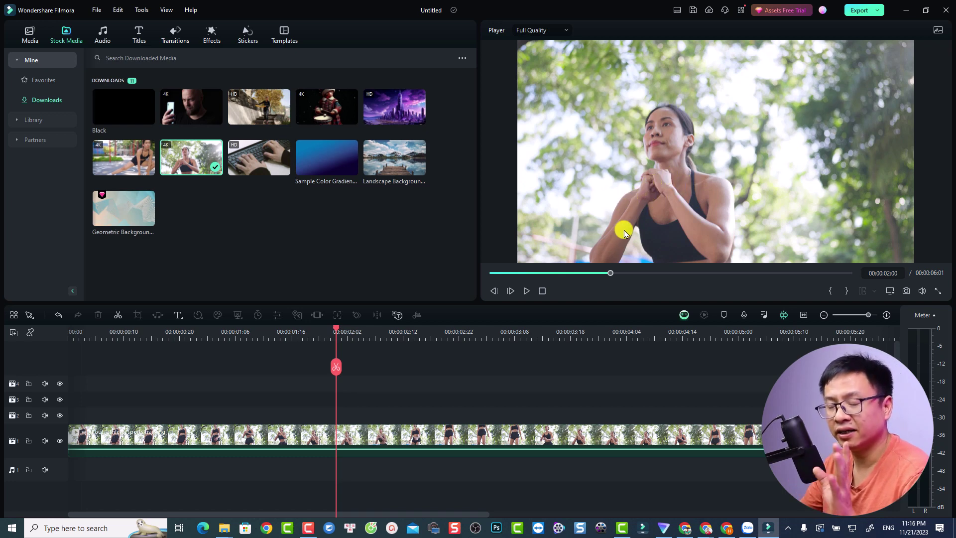
Step: Open the workout clip's Mask settings and choose AI Mask in Smart Brush mode (brush size 27)
double_click(346, 436)
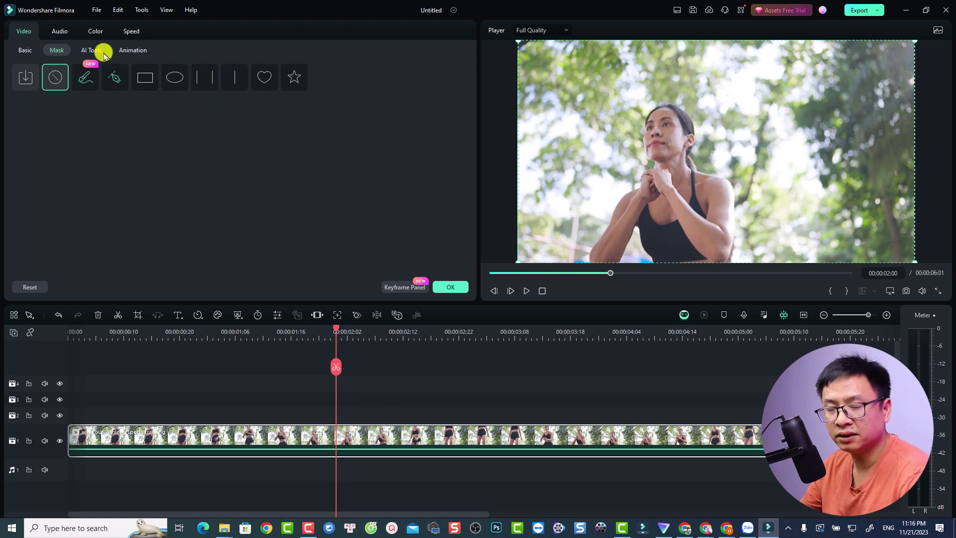
left_click(87, 80)
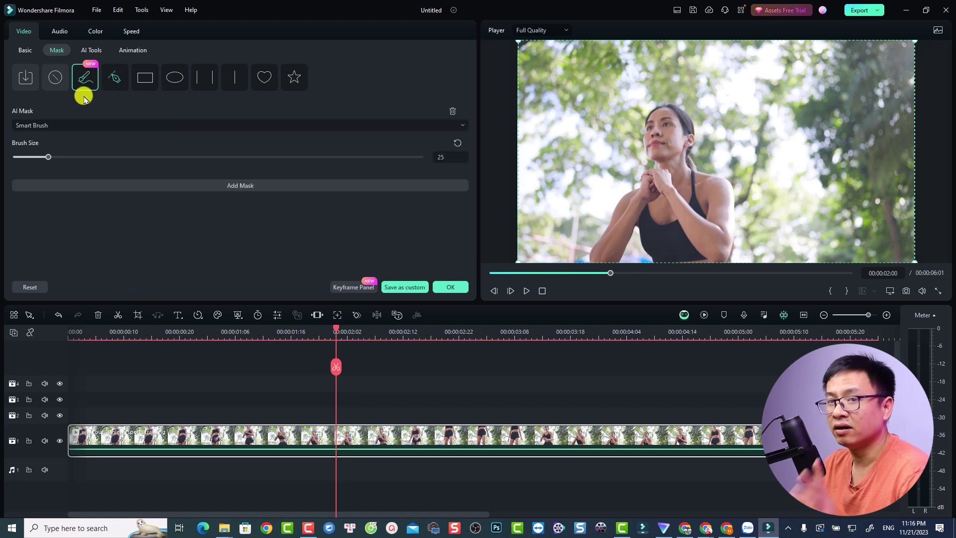
left_click(70, 125)
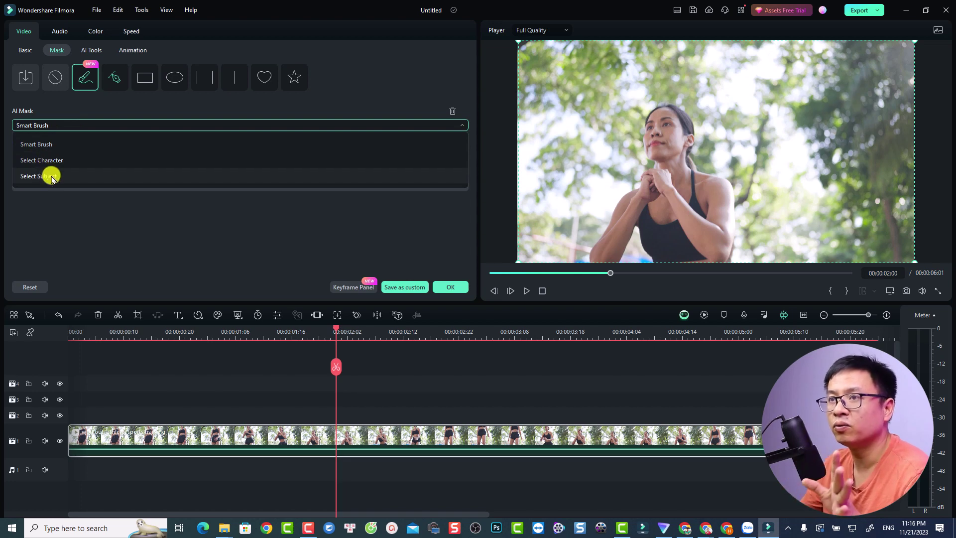
left_click(46, 145)
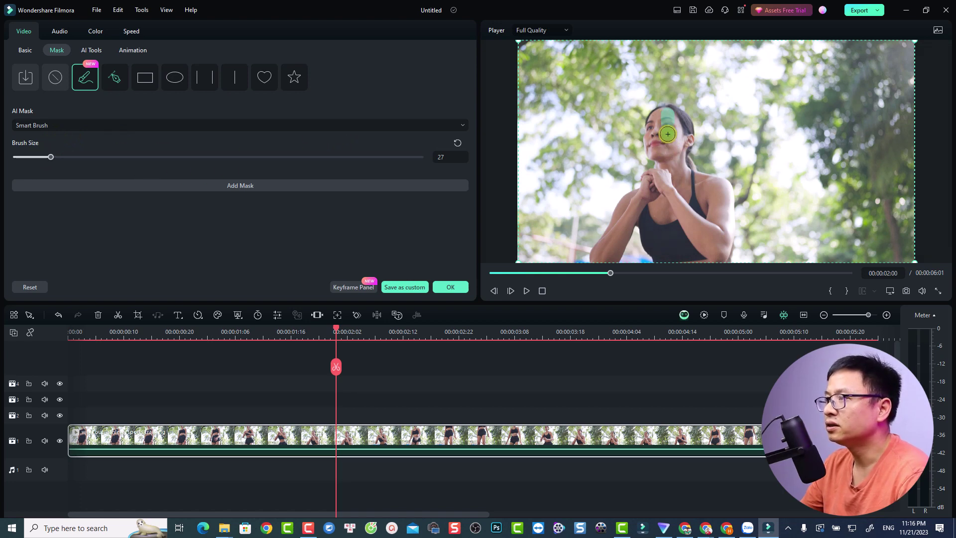
Step: Paint a Smart Brush stroke over the woman in the preview to generate her AI mask
left_click_drag(668, 134, 665, 194)
left_click_drag(708, 250, 708, 250)
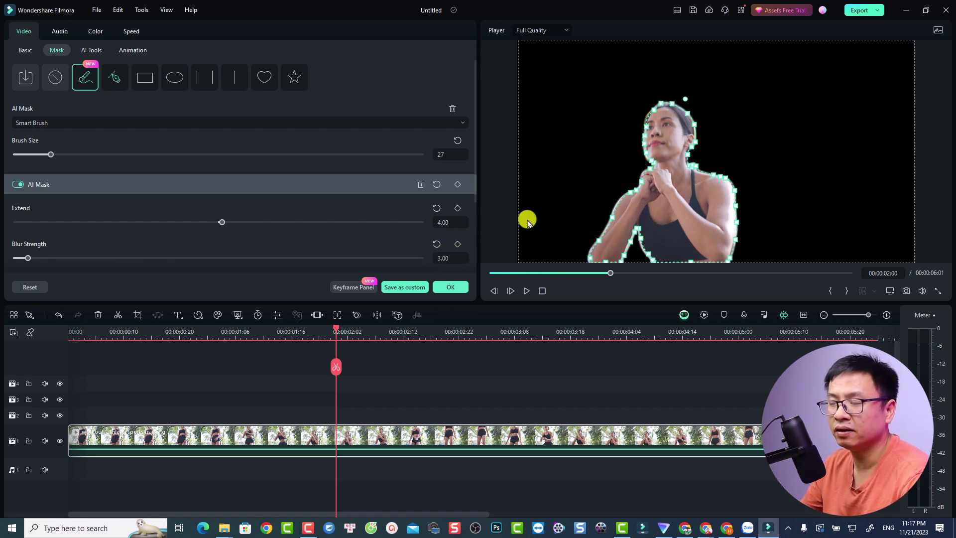
scroll(462, 217, "down", 1)
scroll(461, 217, "down", 1)
scroll(462, 217, "down", 1)
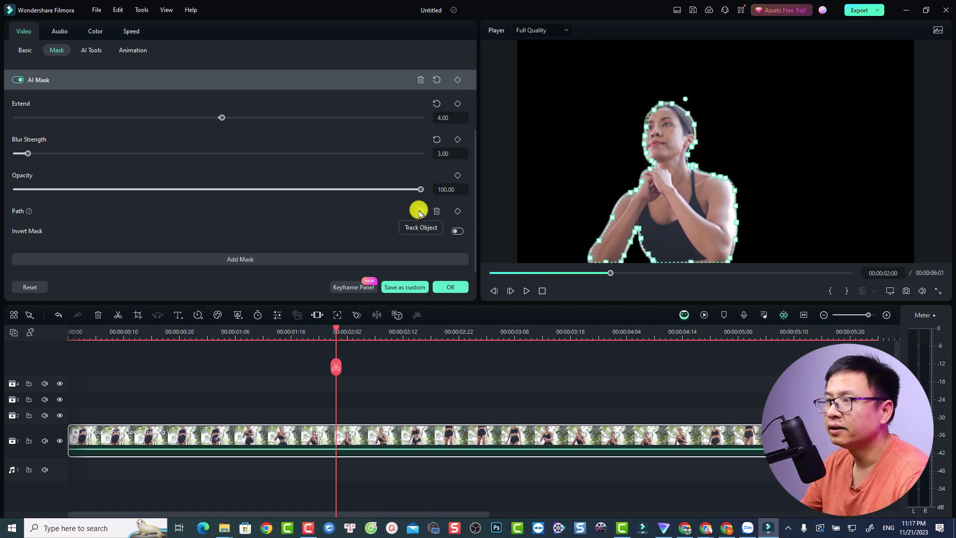
Step: Track the woman's AI mask across the clip, confirm it, and play back the tracked result
left_click(418, 212)
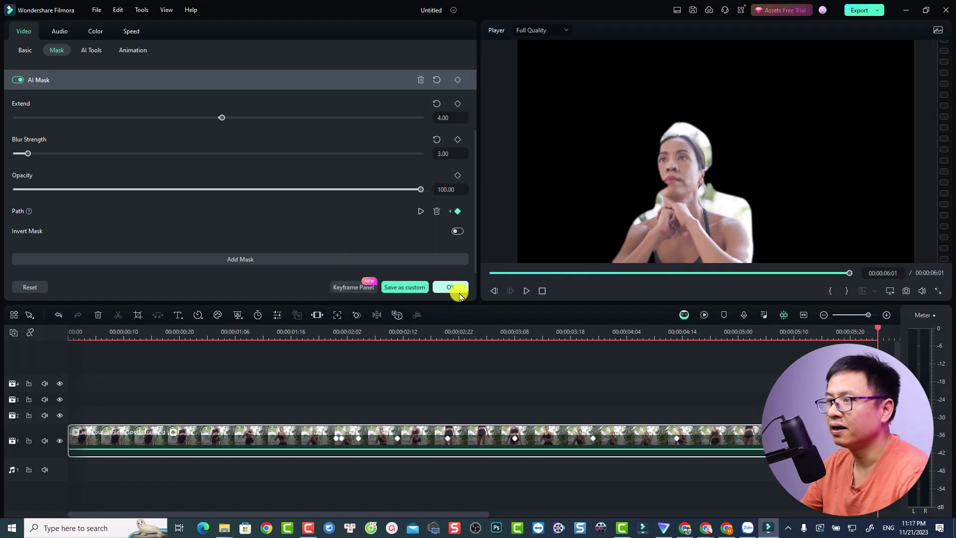
left_click(458, 286)
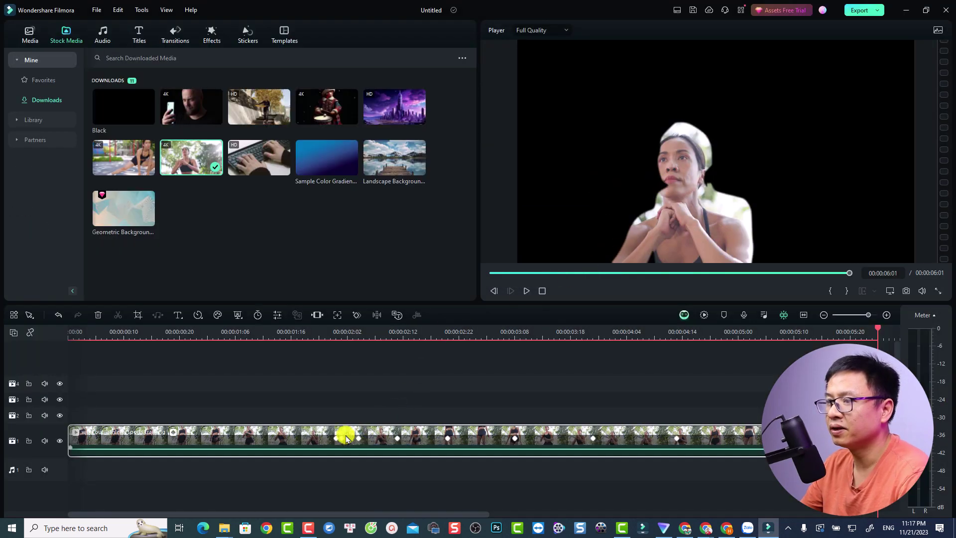
left_click(331, 333)
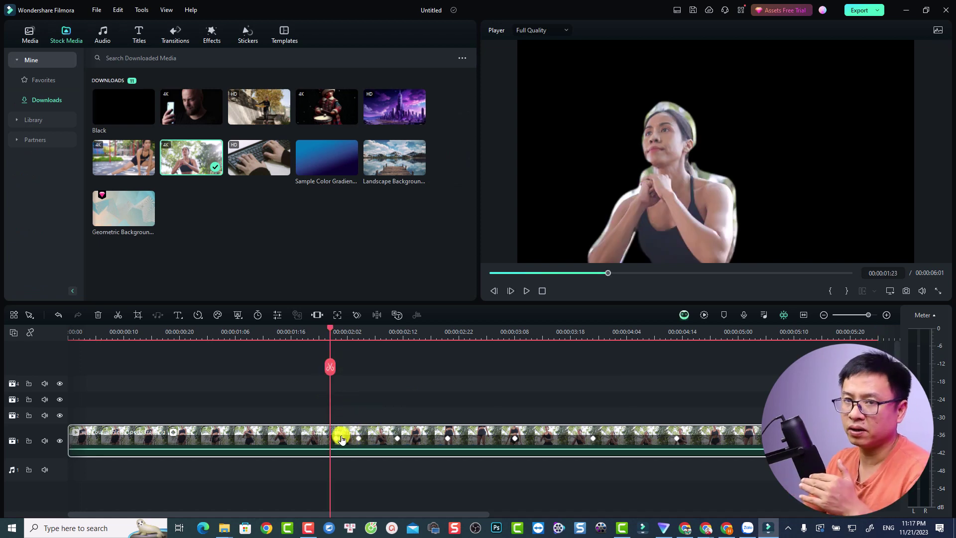
key("space")
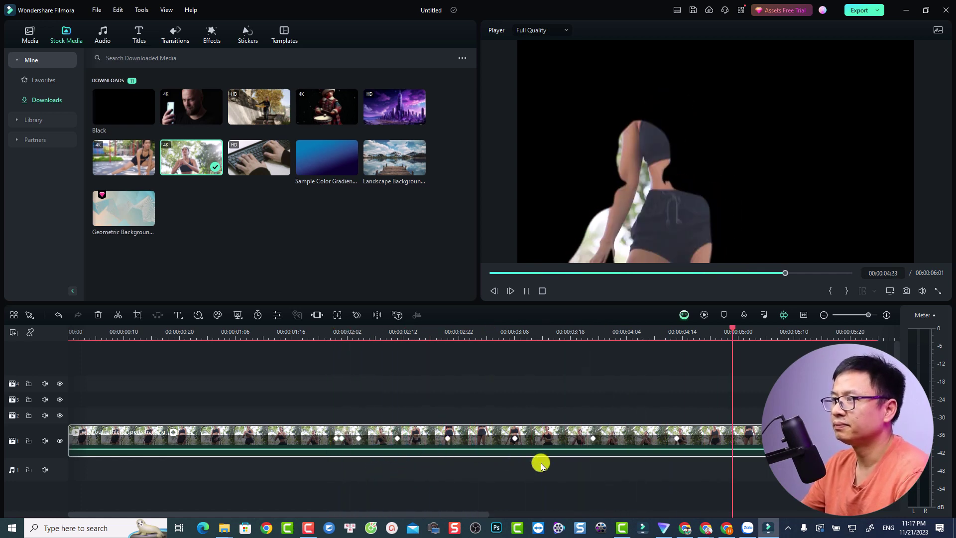
key("space")
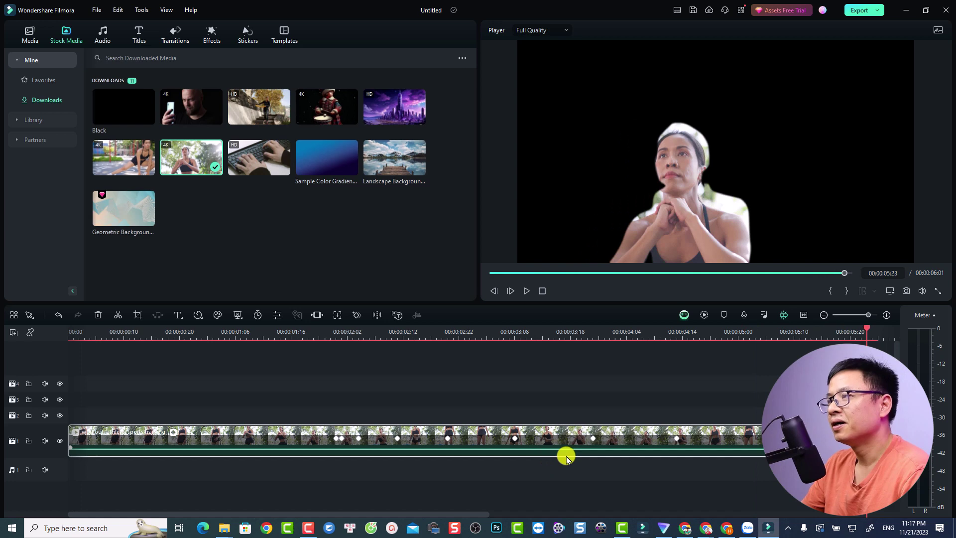
Step: Delete the tracked mask effect from the clip and return to the clip's beginning
right_click(326, 440)
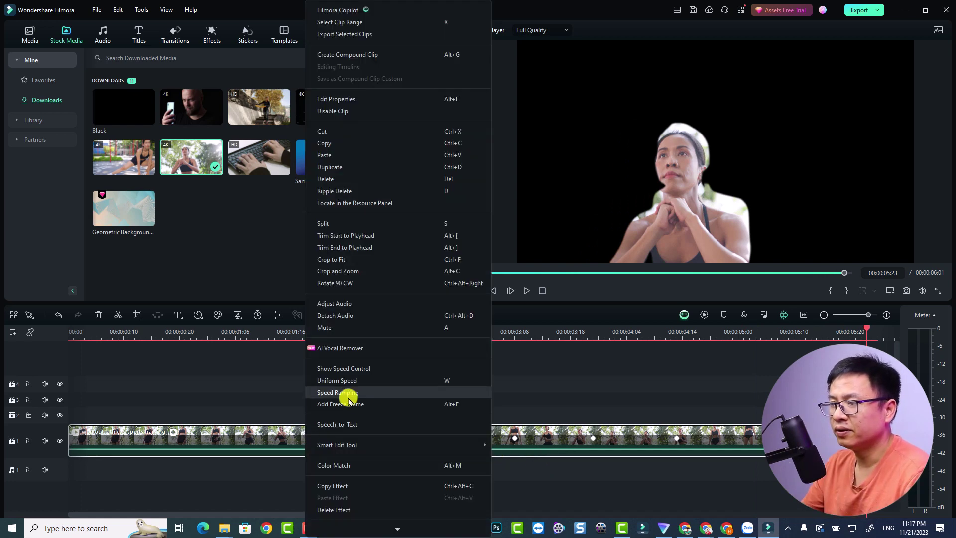
left_click(332, 509)
left_click(76, 332)
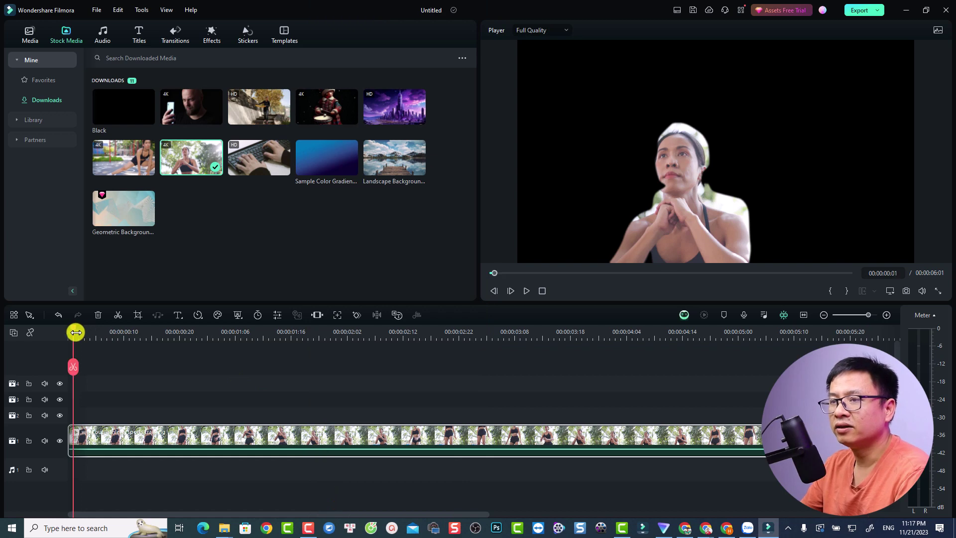
left_click(69, 332)
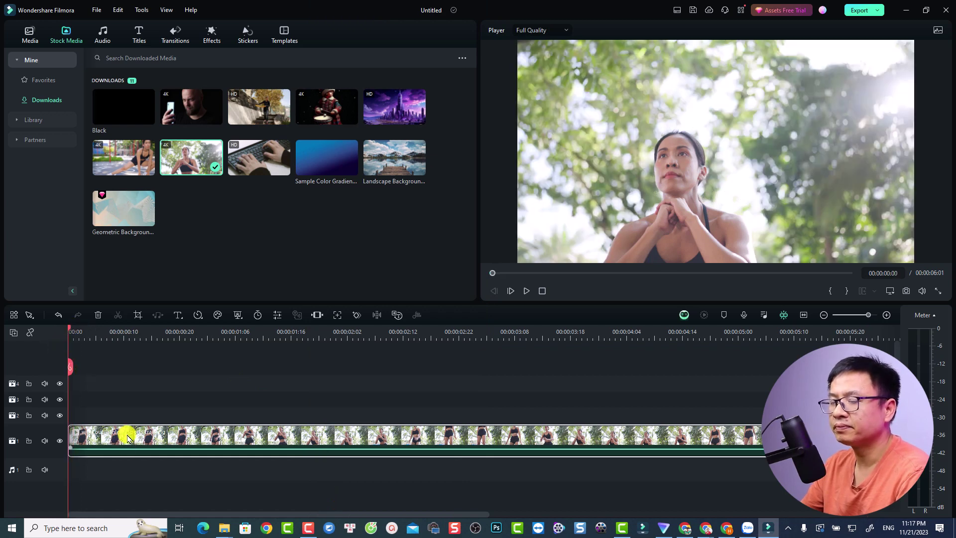
Step: Reopen the clip's AI Mask and select the detected woman using Select Character mode
double_click(129, 434)
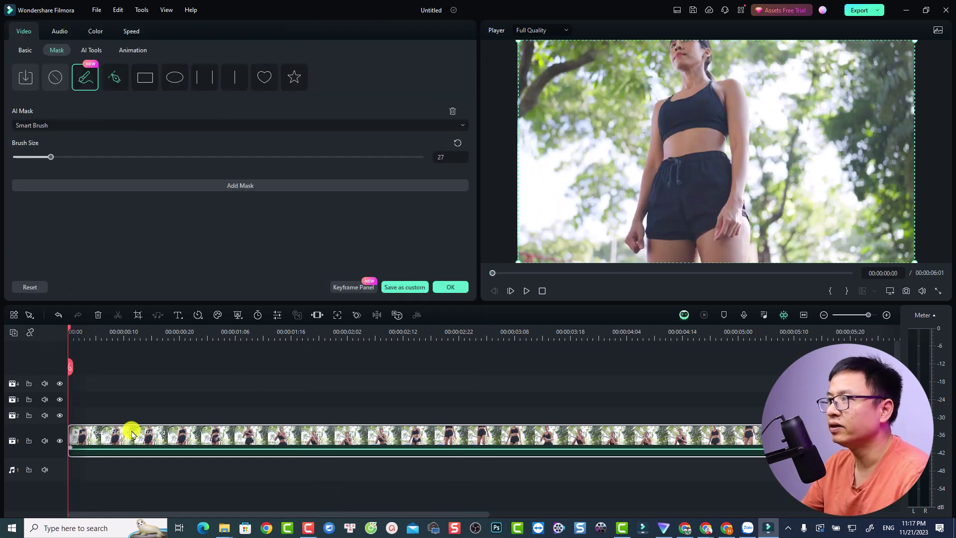
left_click(45, 125)
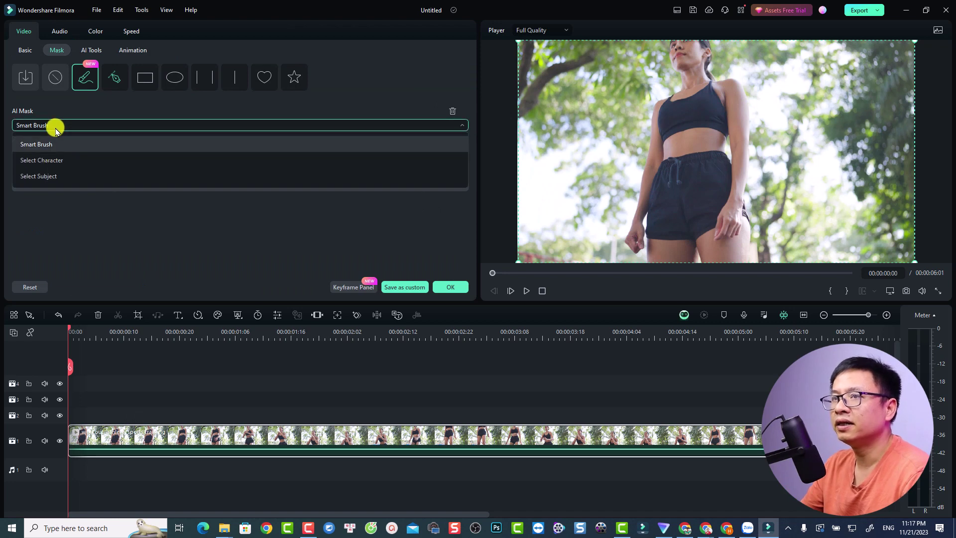
left_click(41, 160)
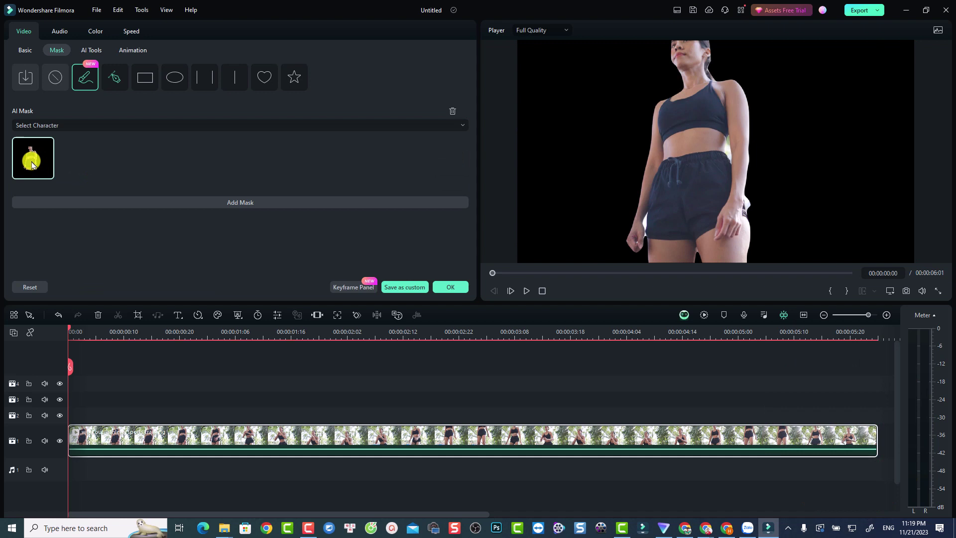
left_click(32, 162)
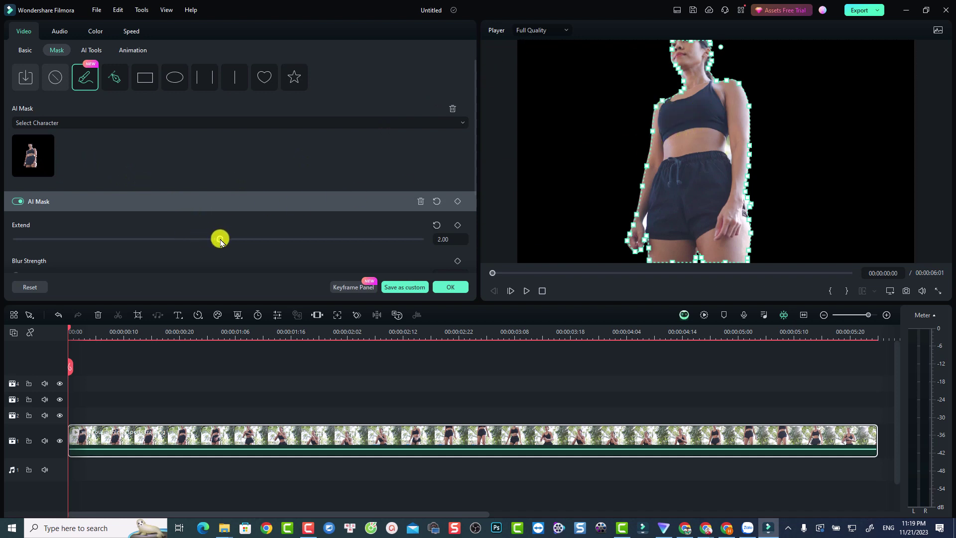
Step: Set the character mask to extend 7 and blur strength 4, track it, and replay from the start
left_click_drag(220, 239, 225, 239)
scroll(204, 255, "down", 1)
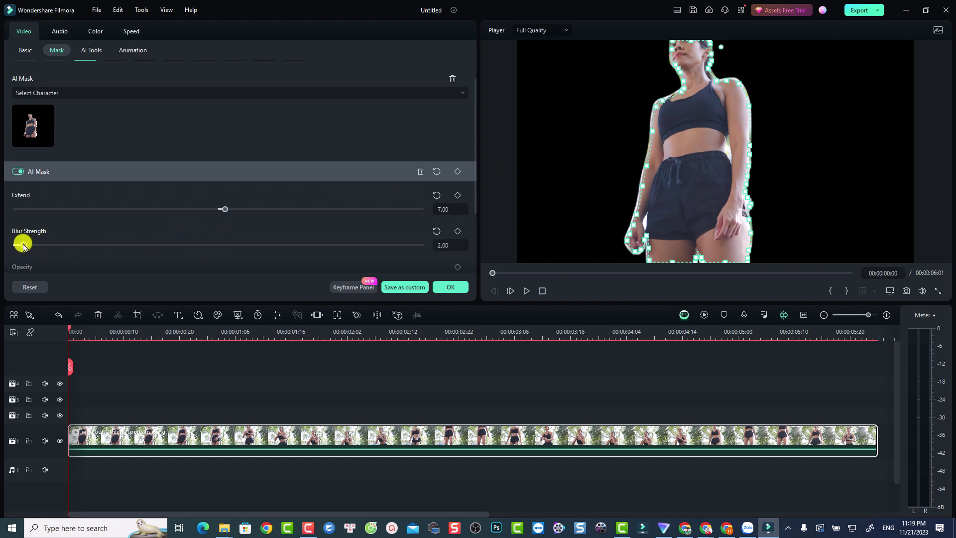
left_click_drag(26, 243, 31, 243)
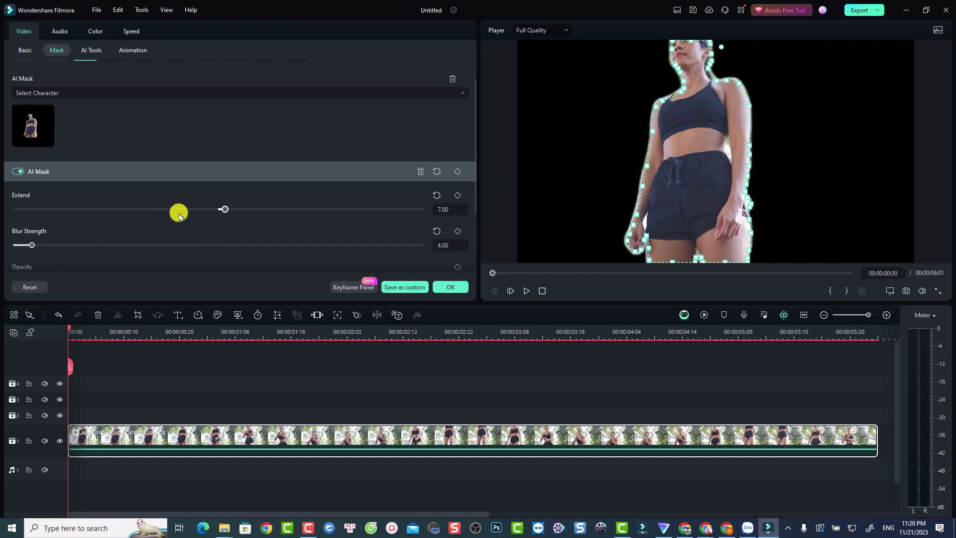
scroll(180, 213, "down", 3)
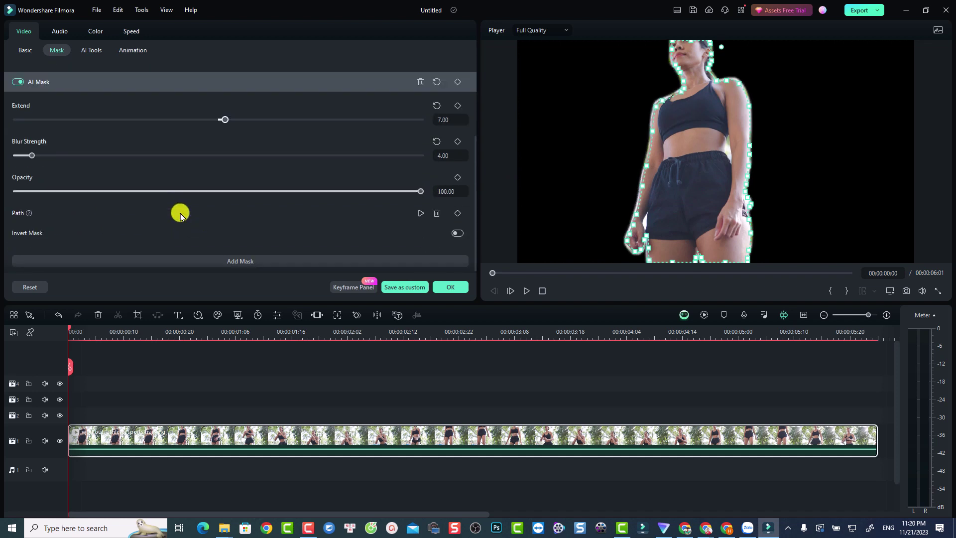
left_click(420, 213)
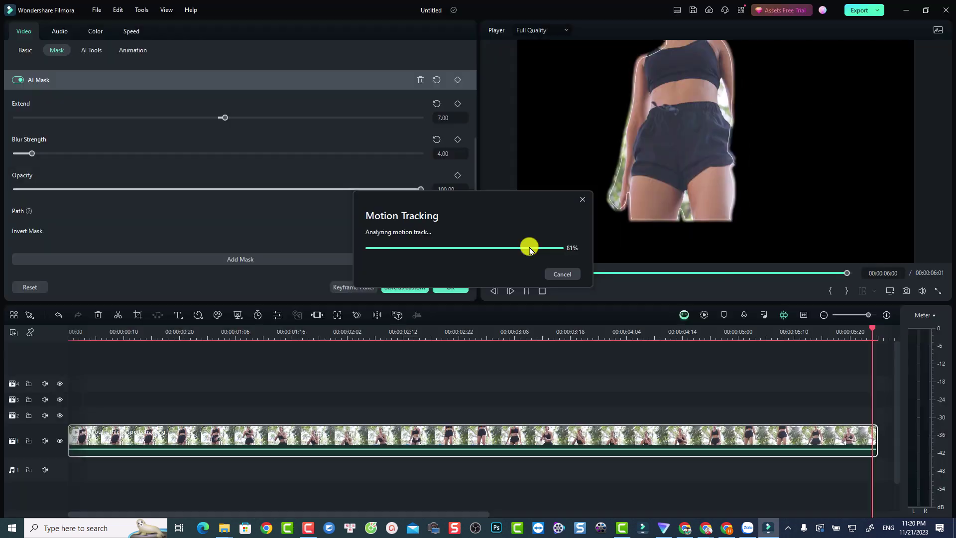
left_click(73, 339)
key("space")
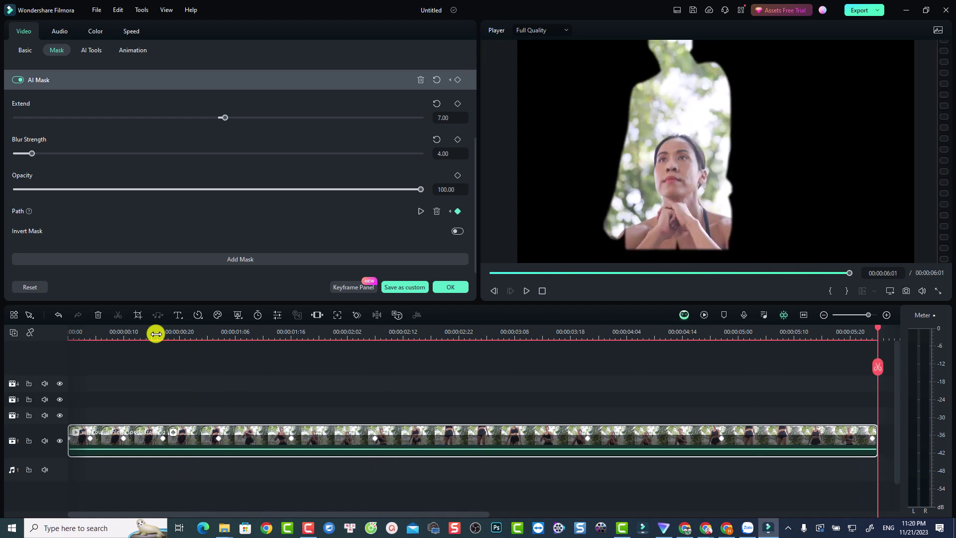
scroll(411, 365, "down", 1)
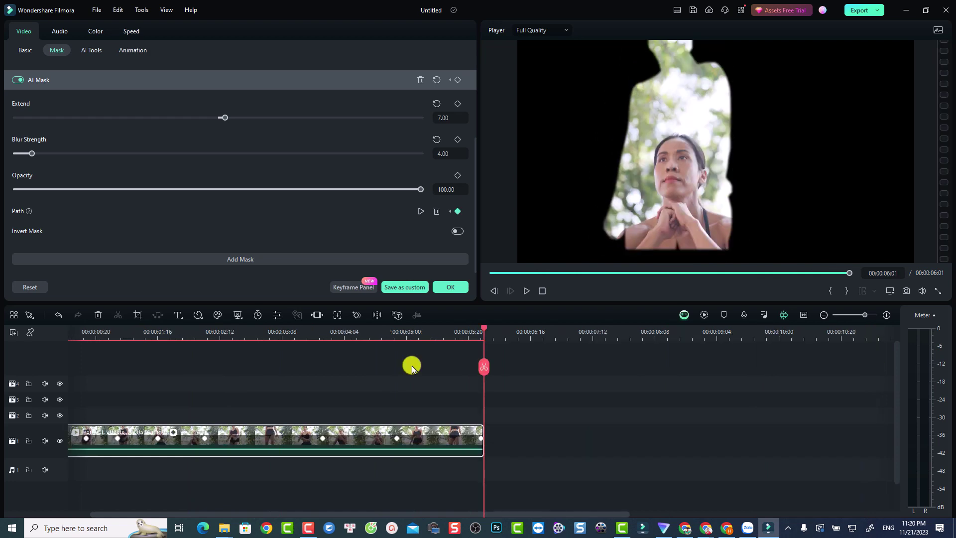
Step: Close the mask settings and select the second, unmasked workout clip on the timeline
left_click(454, 288)
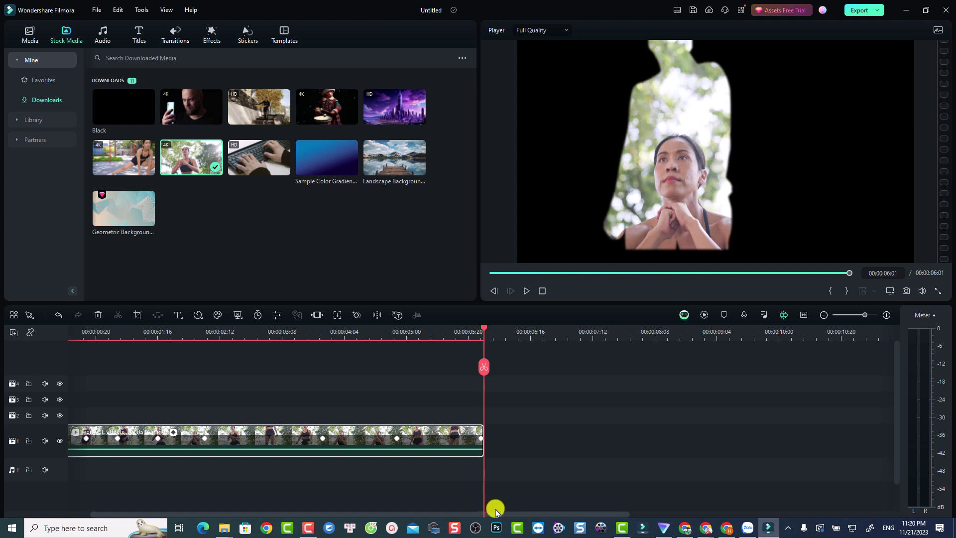
scroll(496, 510, "down", 3)
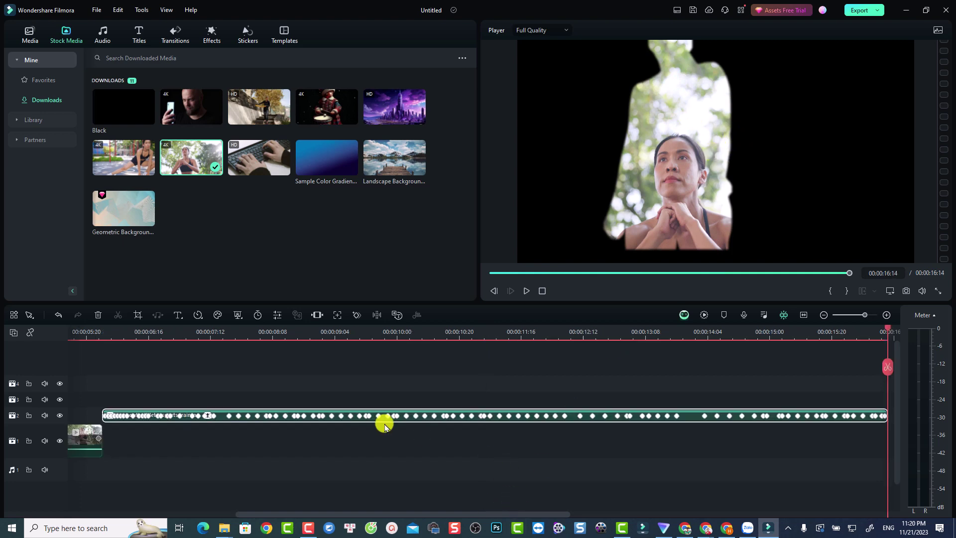
left_click(157, 358)
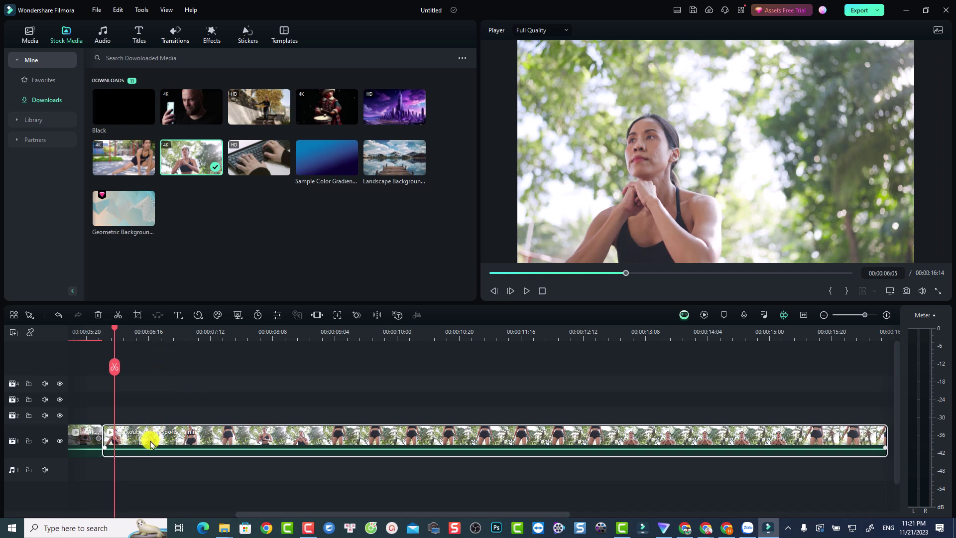
Step: Remove the second clip's background with AI Portrait at edge thickness 6 and edge feather 1
left_click(240, 316)
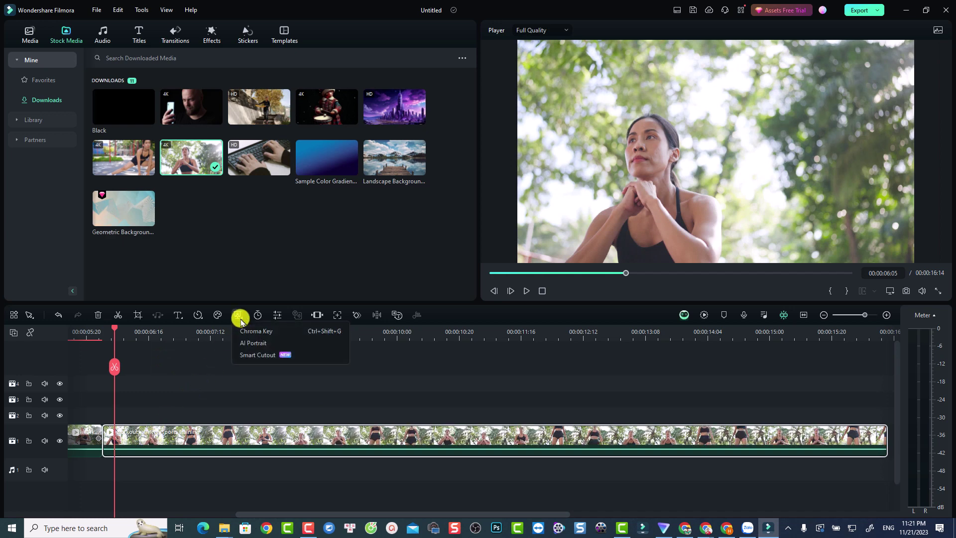
left_click(250, 343)
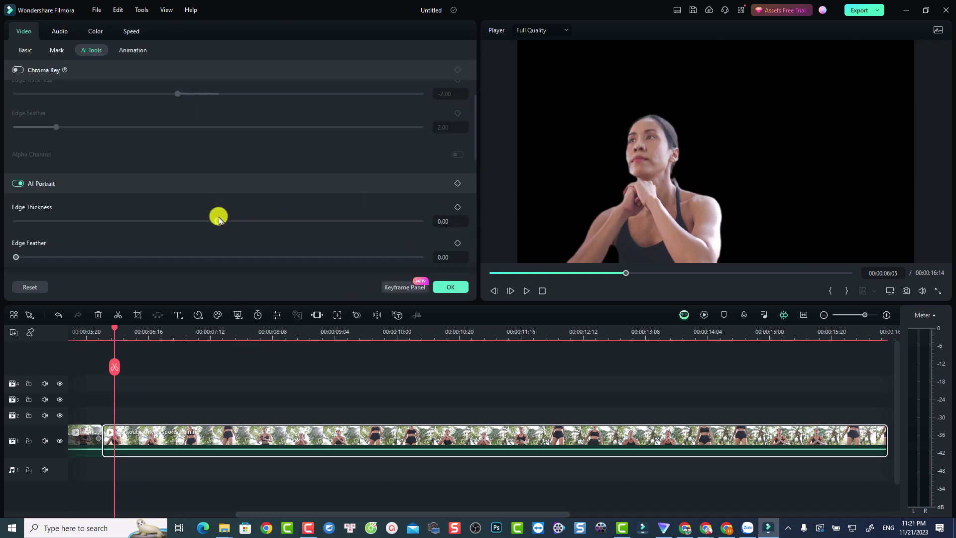
left_click_drag(223, 221, 231, 221)
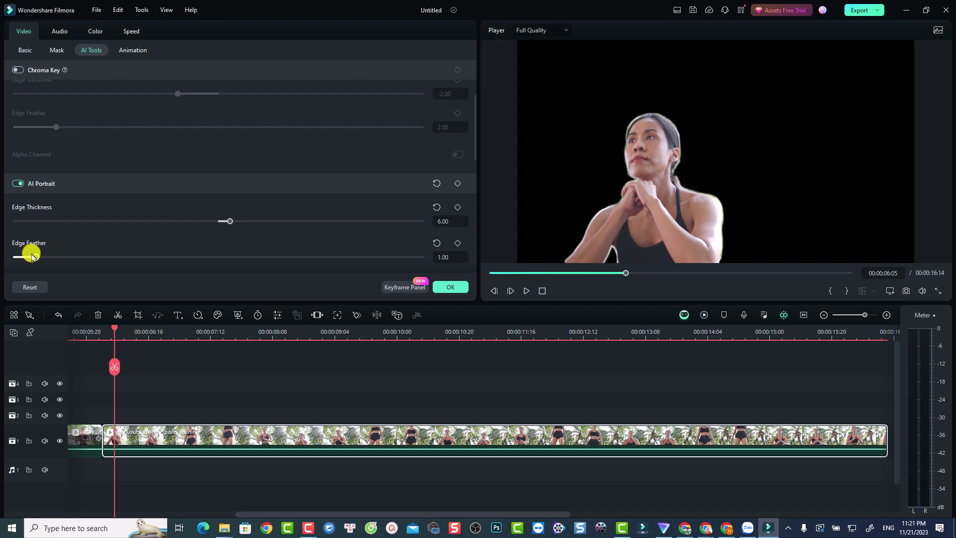
left_click(155, 409)
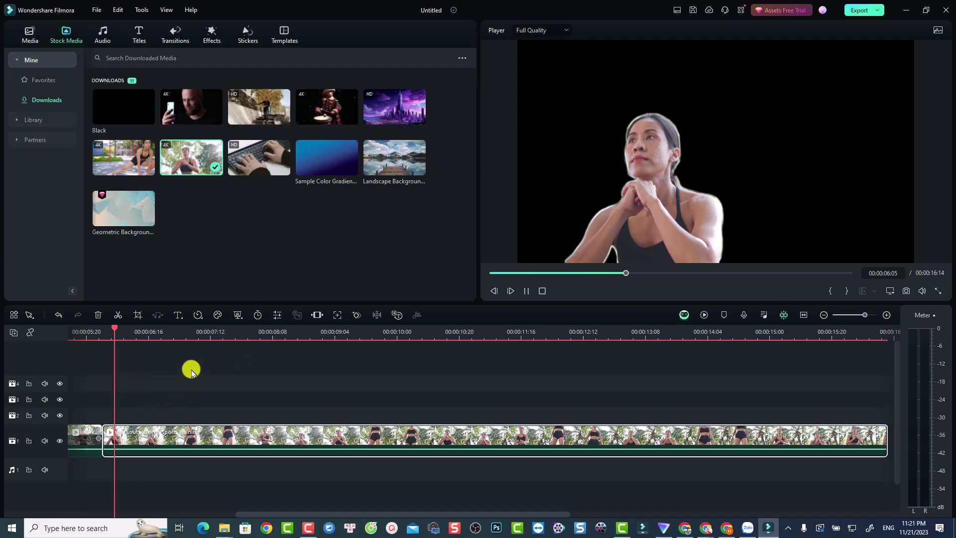